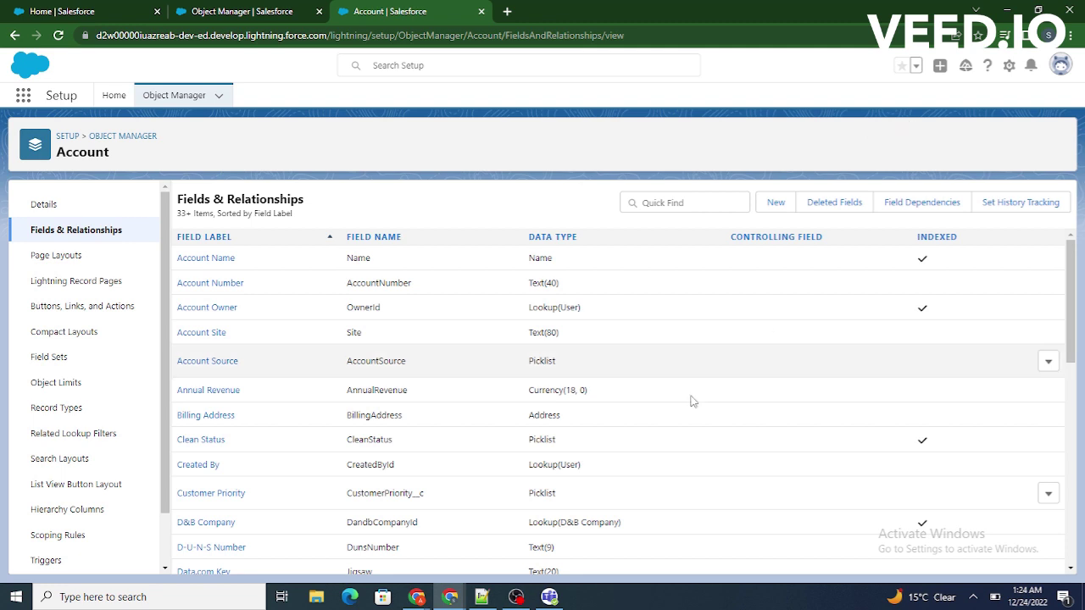
scroll(676, 400, down, 2)
scroll(675, 400, up, 2)
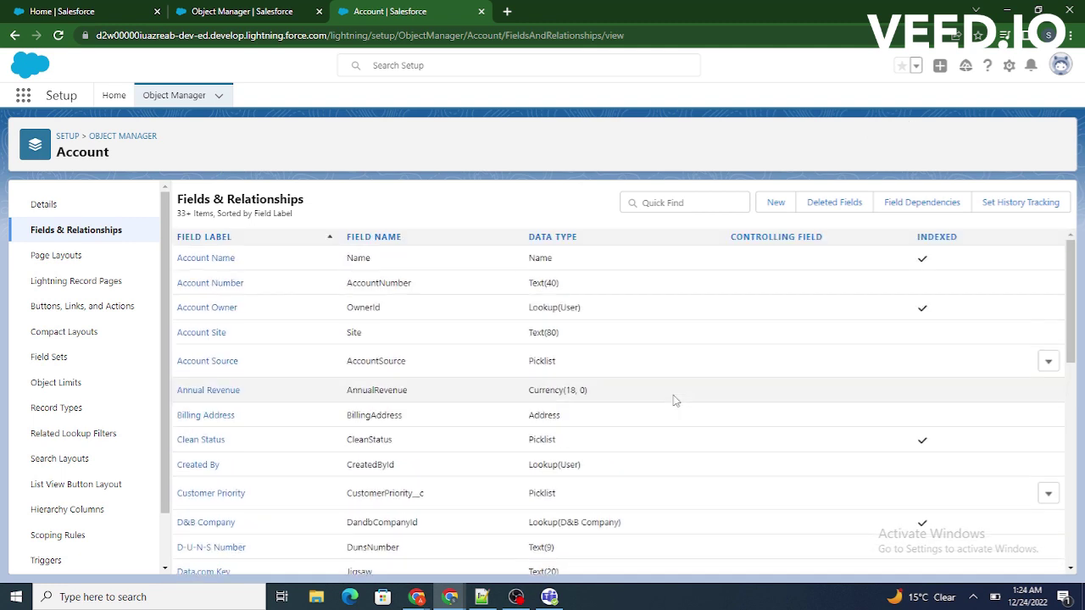
scroll(675, 400, down, 1)
scroll(675, 400, down, 1)
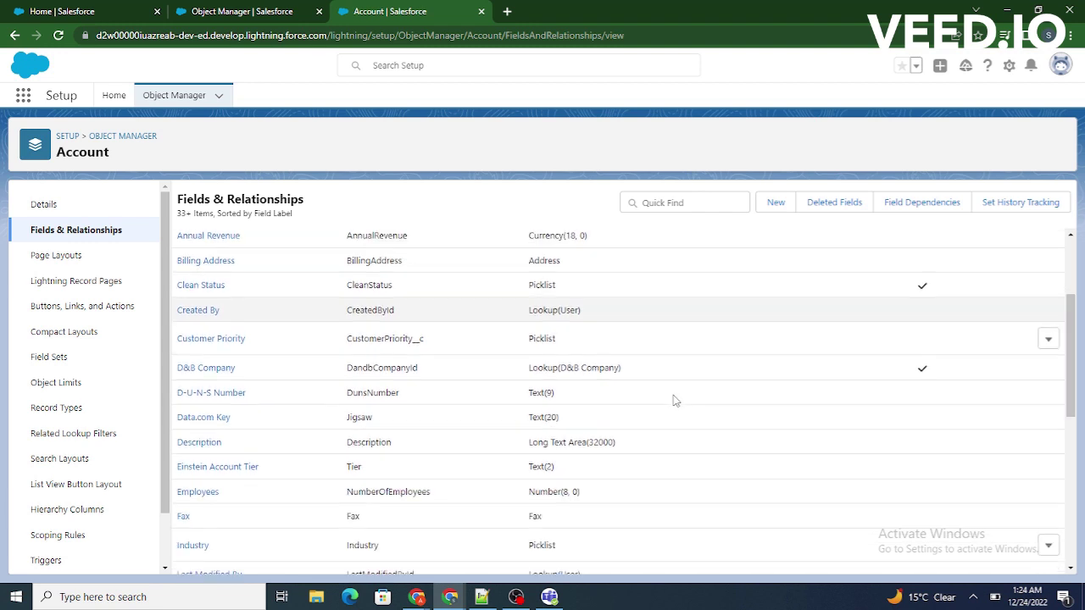
double_click(396, 346)
scroll(412, 399, down, 3)
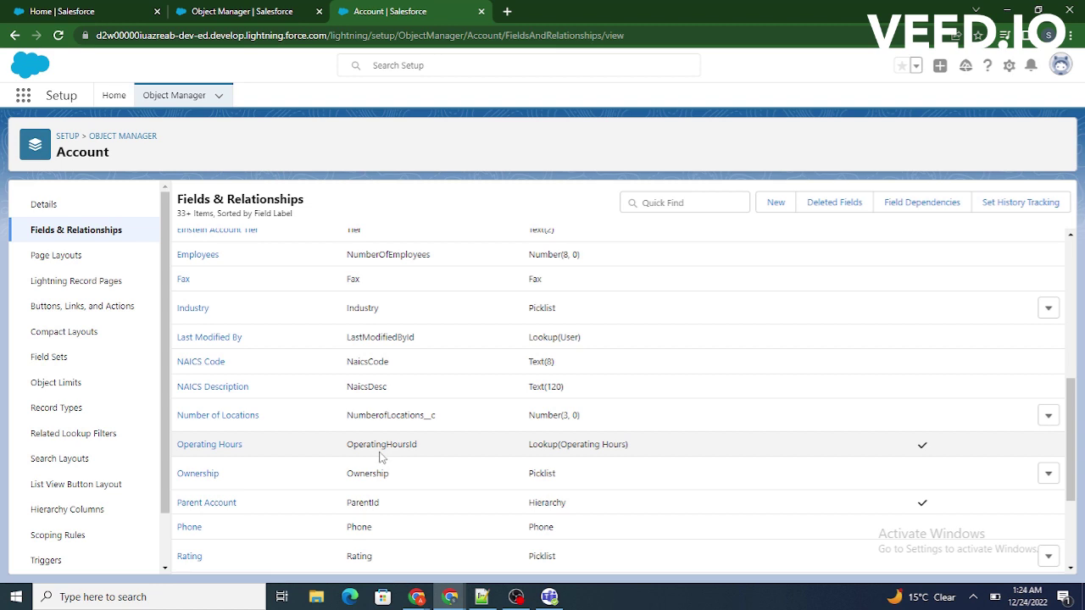
double_click(378, 450)
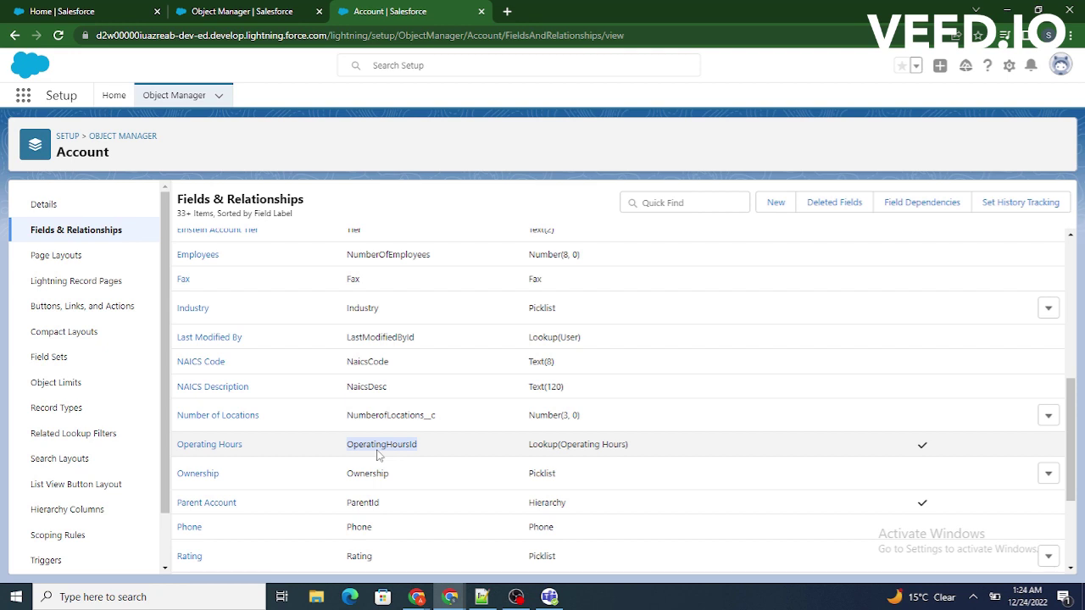
scroll(378, 449, up, 5)
scroll(375, 442, up, 1)
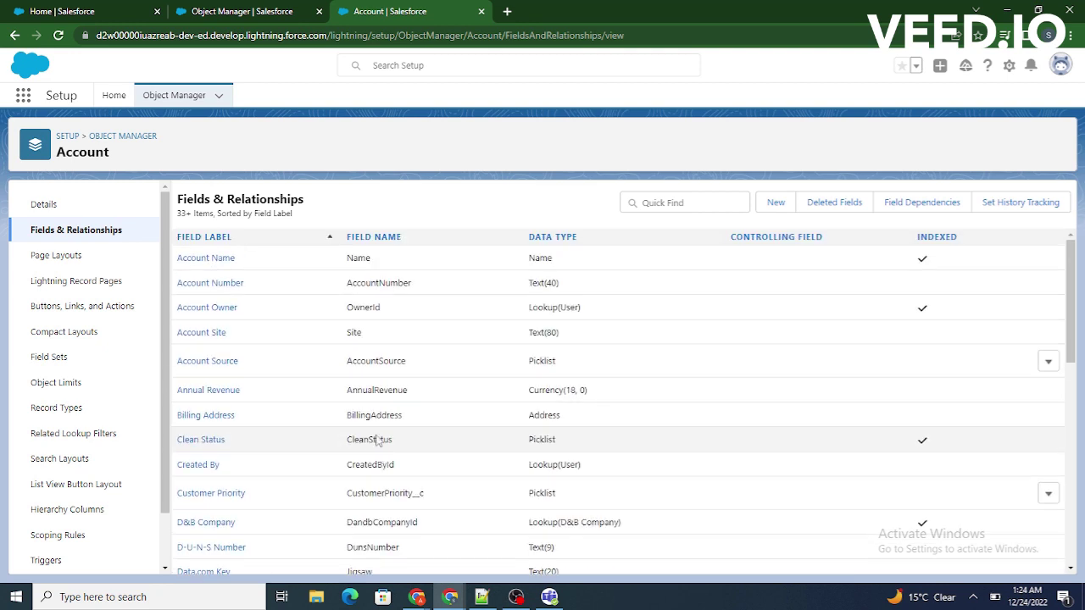
double_click(359, 309)
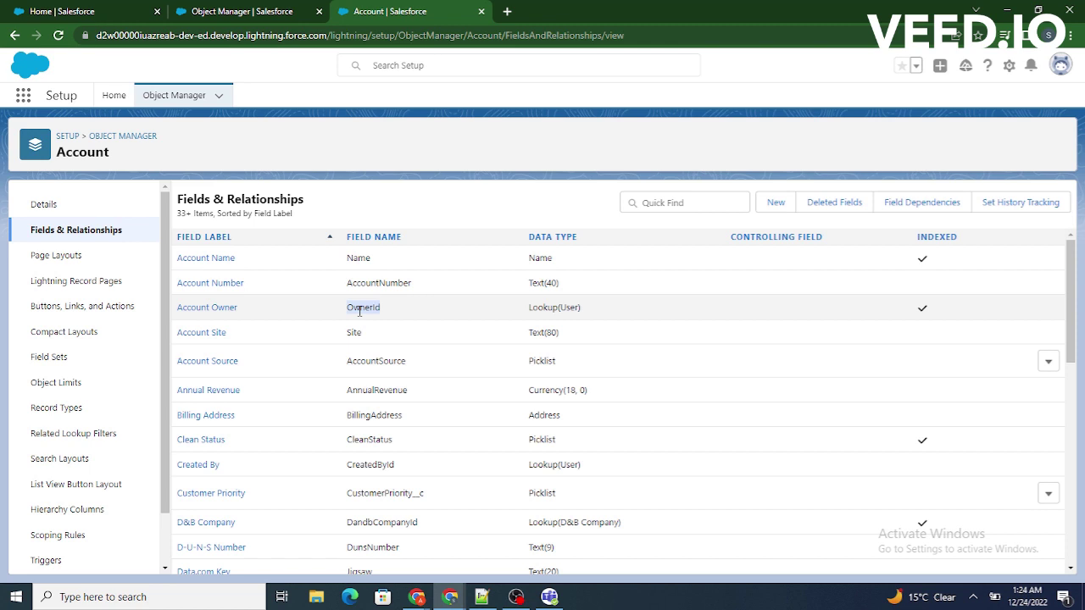
click(395, 136)
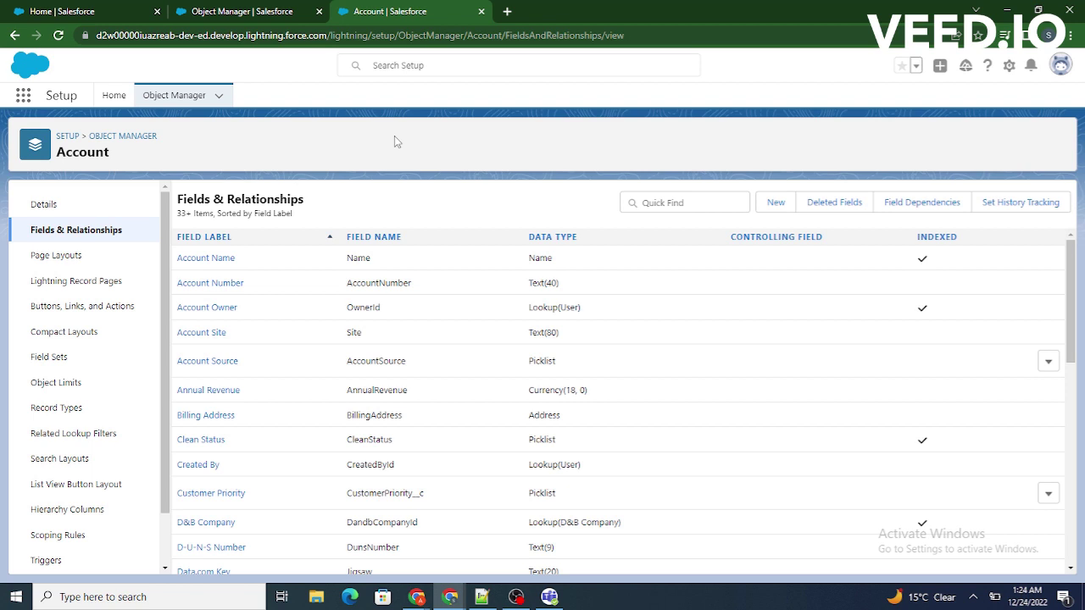
- From the Home page, reach the Account object's Fields & Relationships list via Setup's Object Manager
click(61, 11)
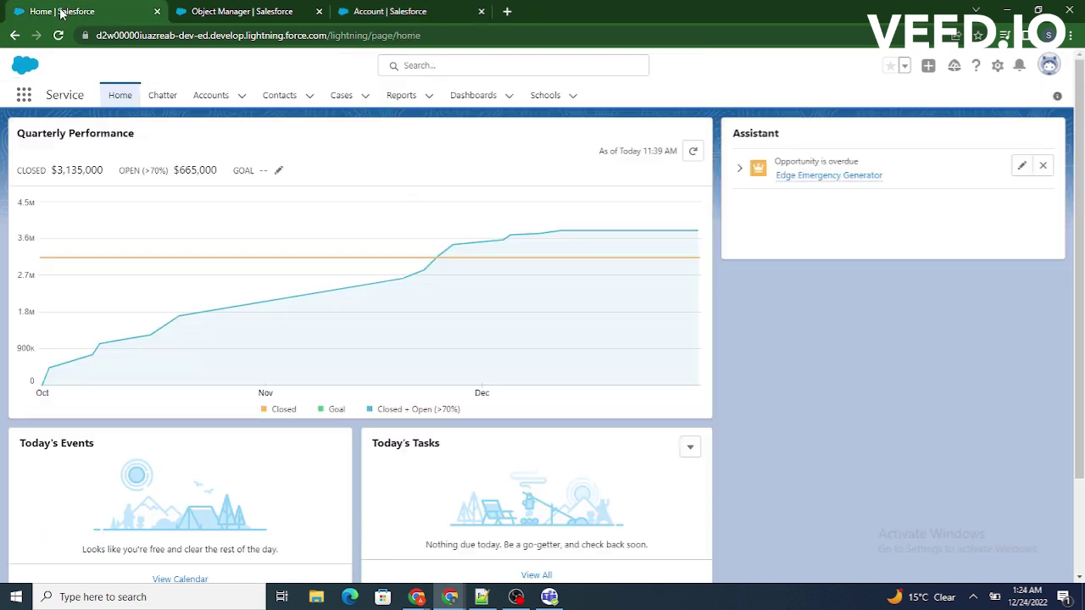
click(998, 67)
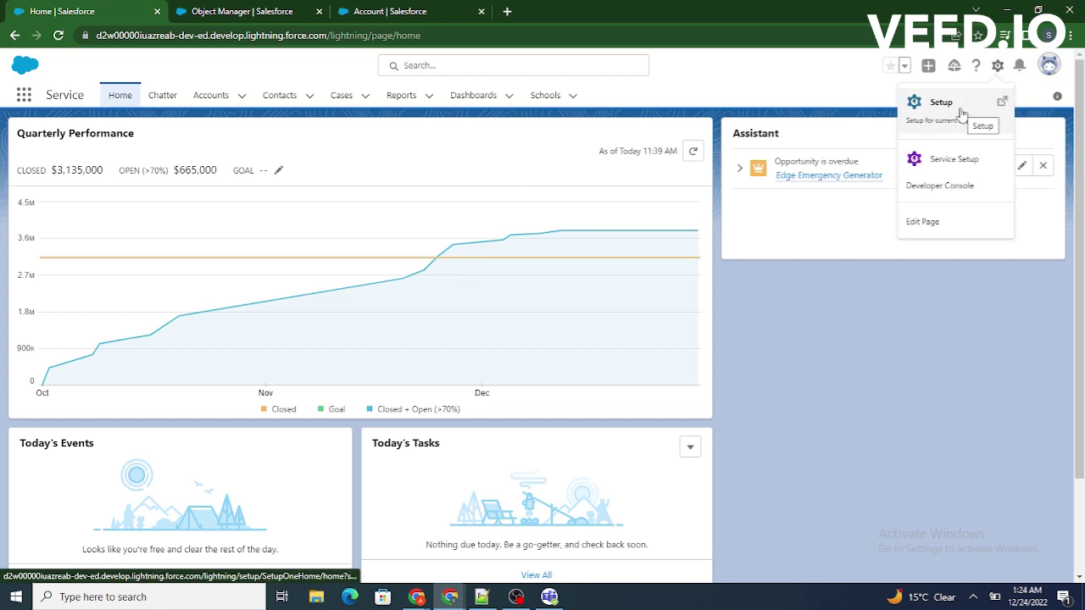
click(237, 17)
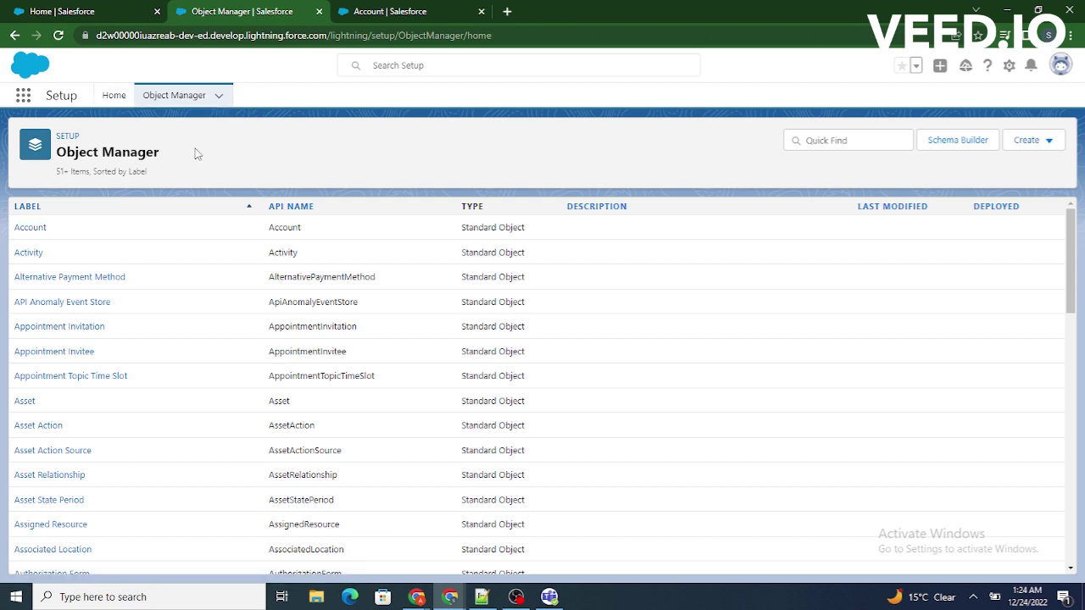
drag(71, 234, 300, 145)
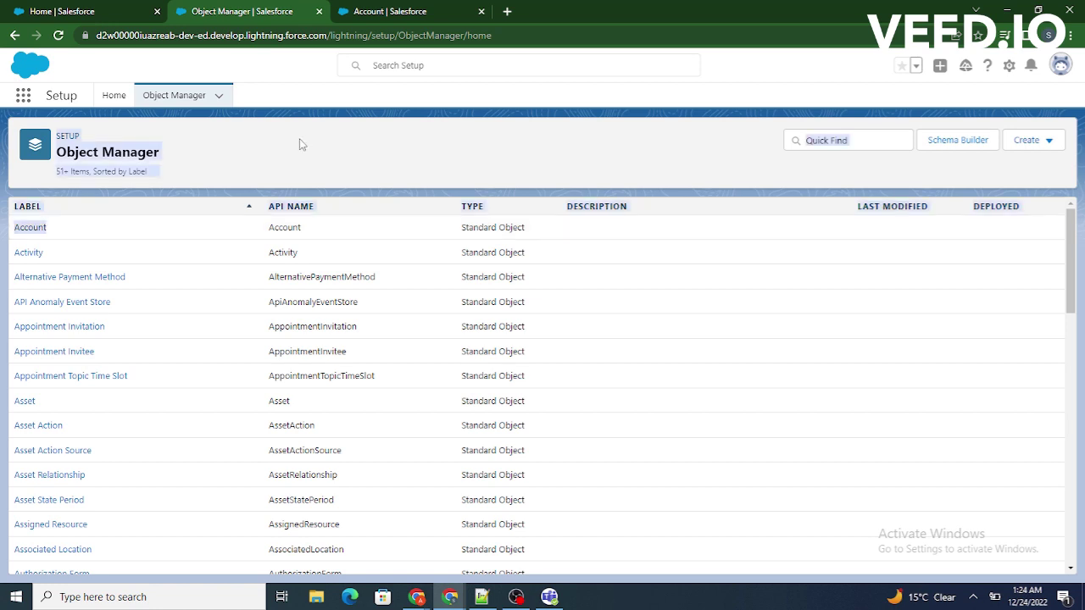
click(299, 144)
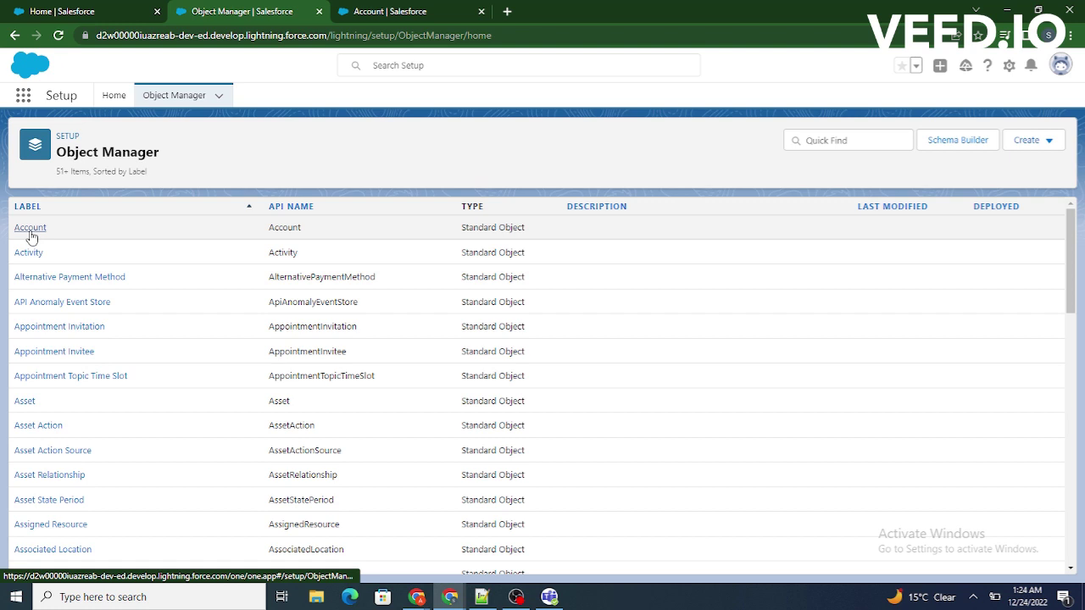
click(389, 17)
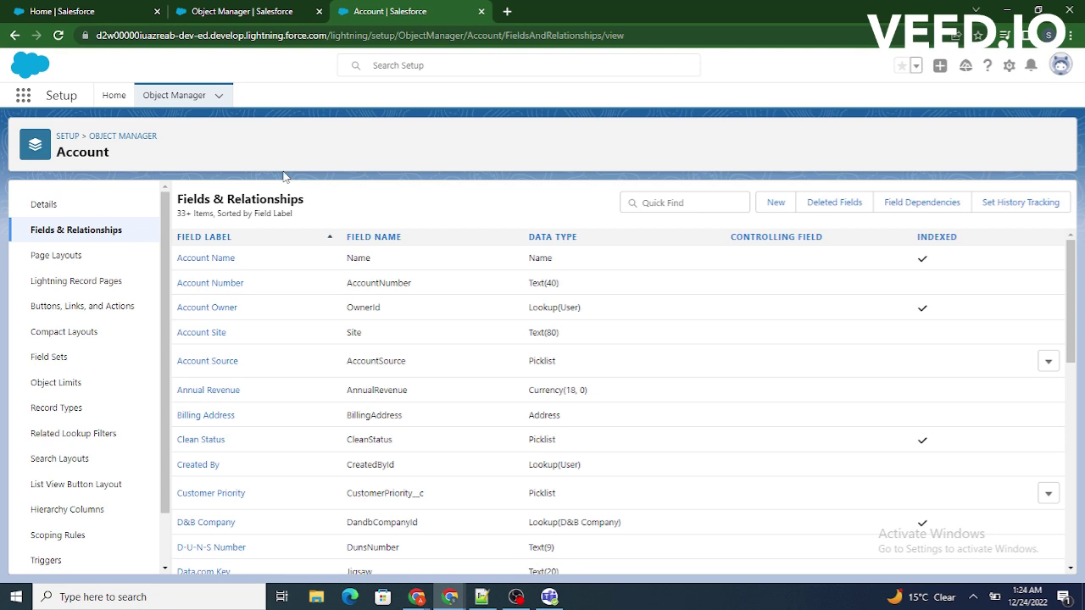
scroll(404, 365, down, 4)
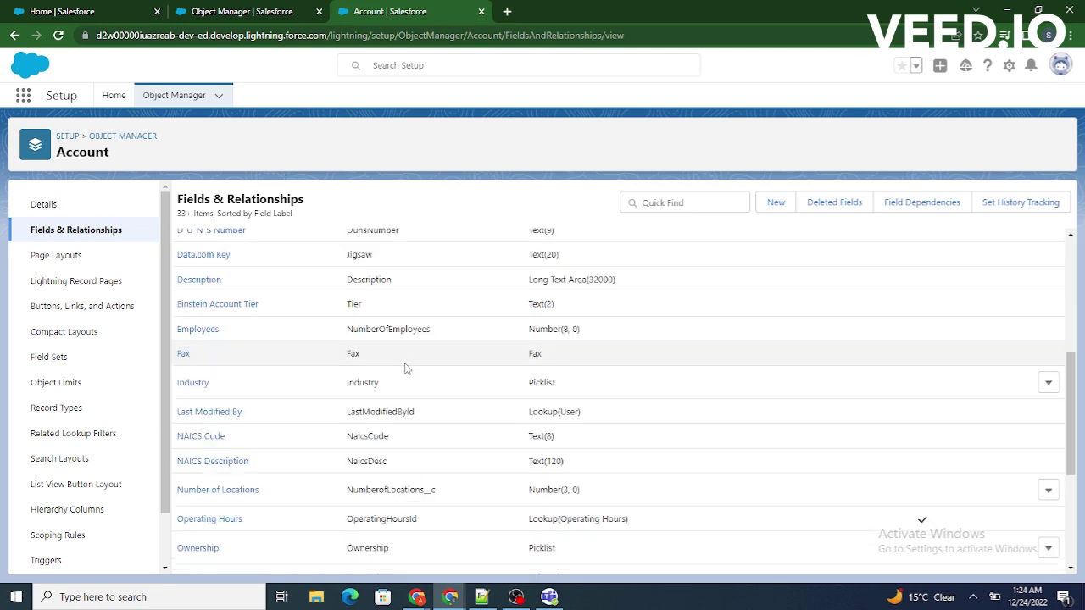
scroll(404, 364, up, 4)
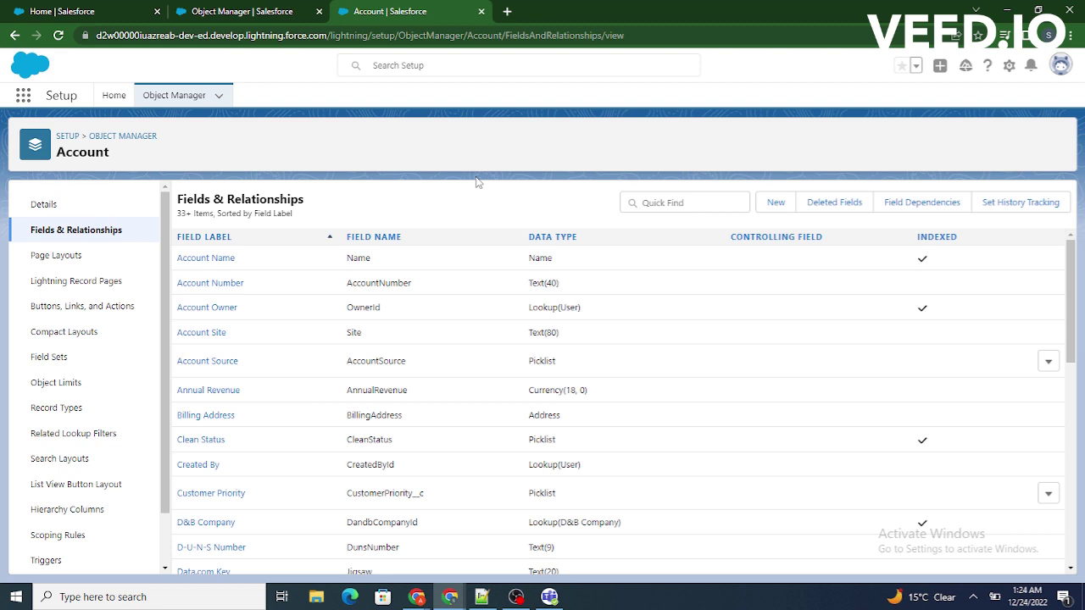
- Start a new Account custom field and pick Checkbox as its data type
click(785, 206)
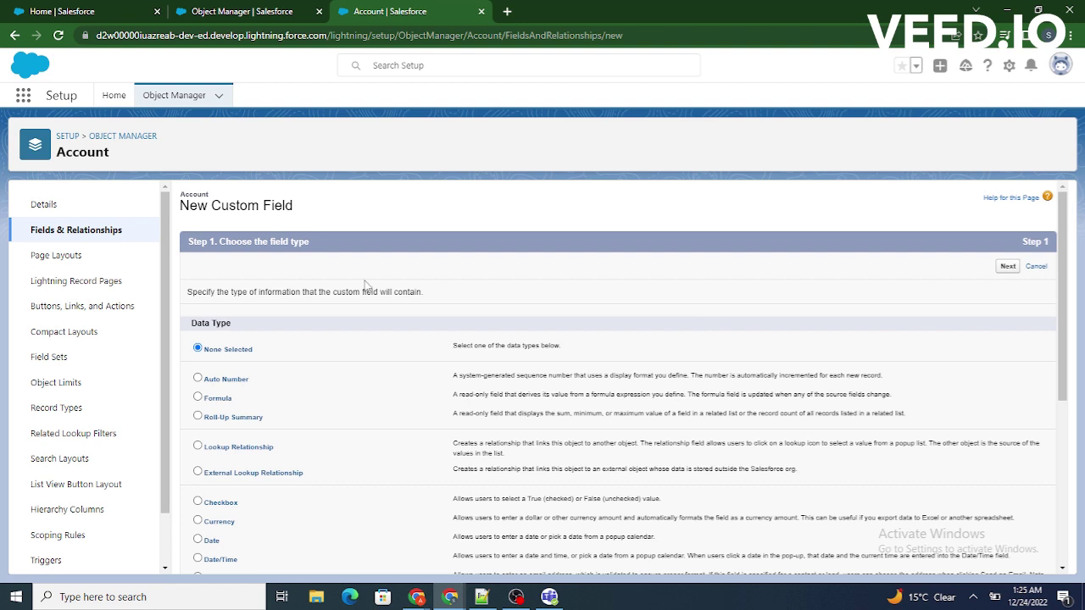
drag(310, 241, 220, 240)
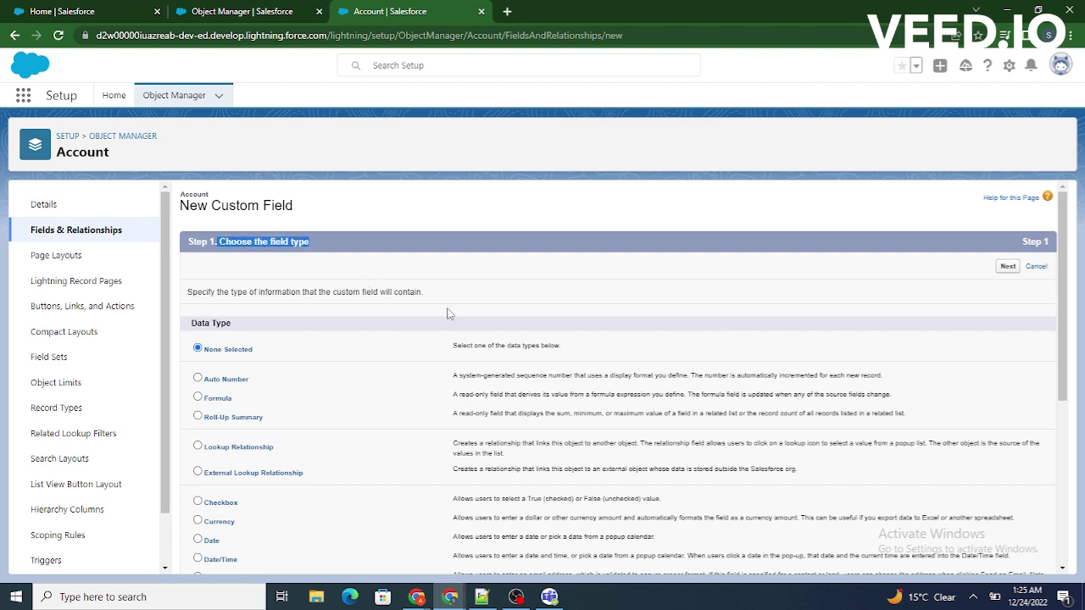
scroll(405, 378, down, 2)
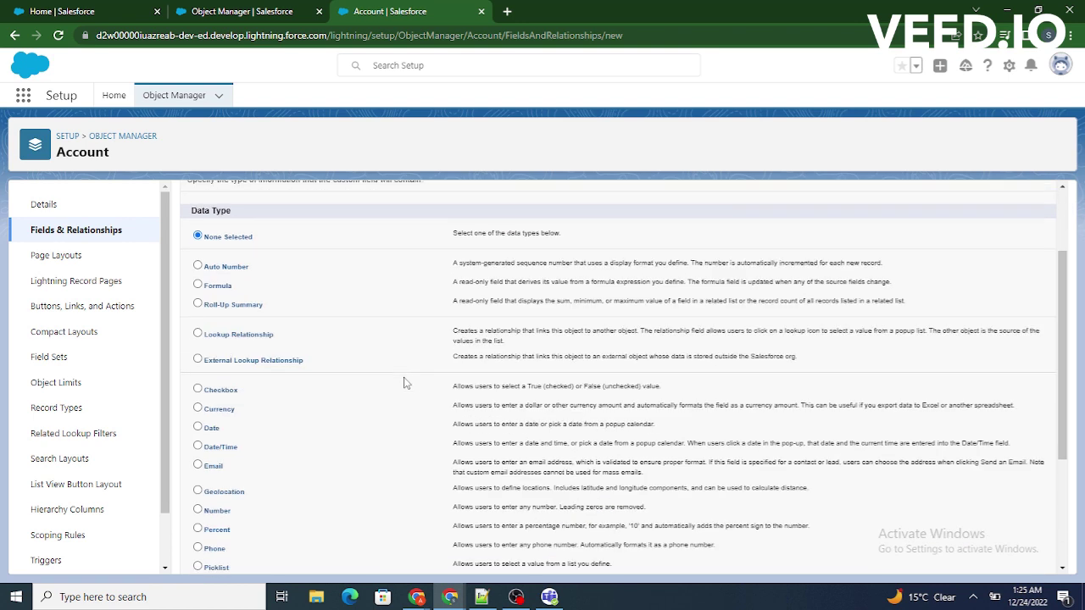
scroll(404, 381, down, 1)
scroll(404, 383, down, 1)
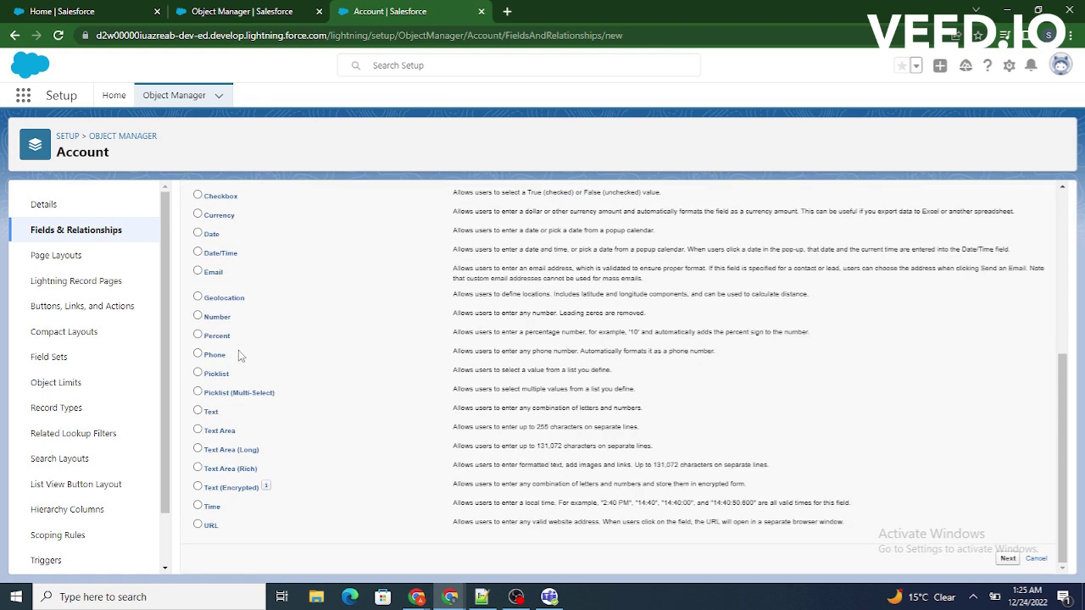
scroll(203, 294, up, 1)
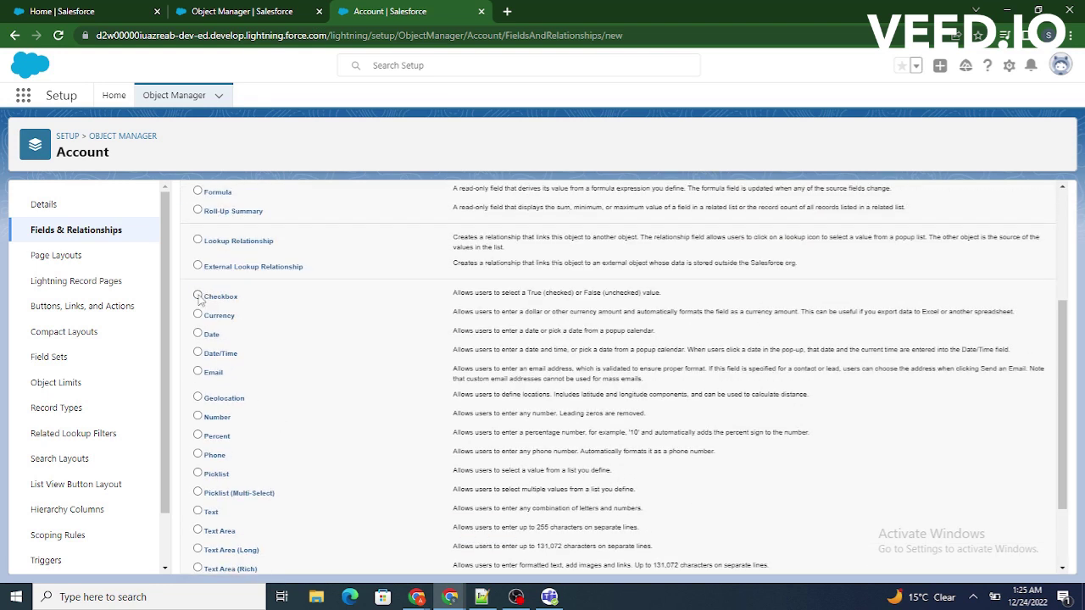
click(198, 295)
scroll(733, 412, down, 1)
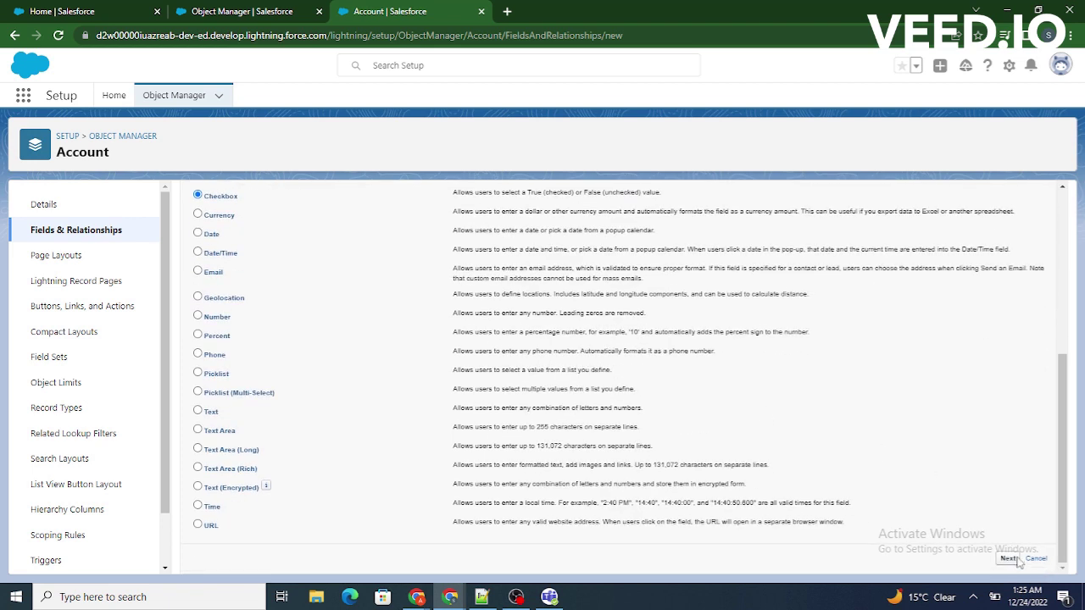
- Label the checkbox field 'Is Active', with field name Is_Active and default value Unchecked
click(1009, 558)
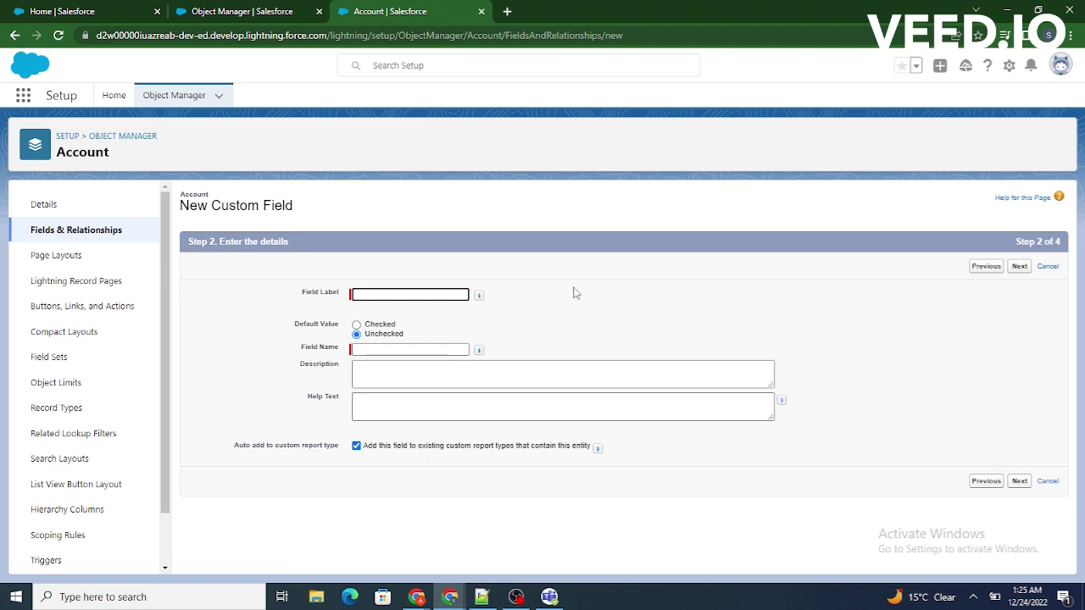
click(445, 299)
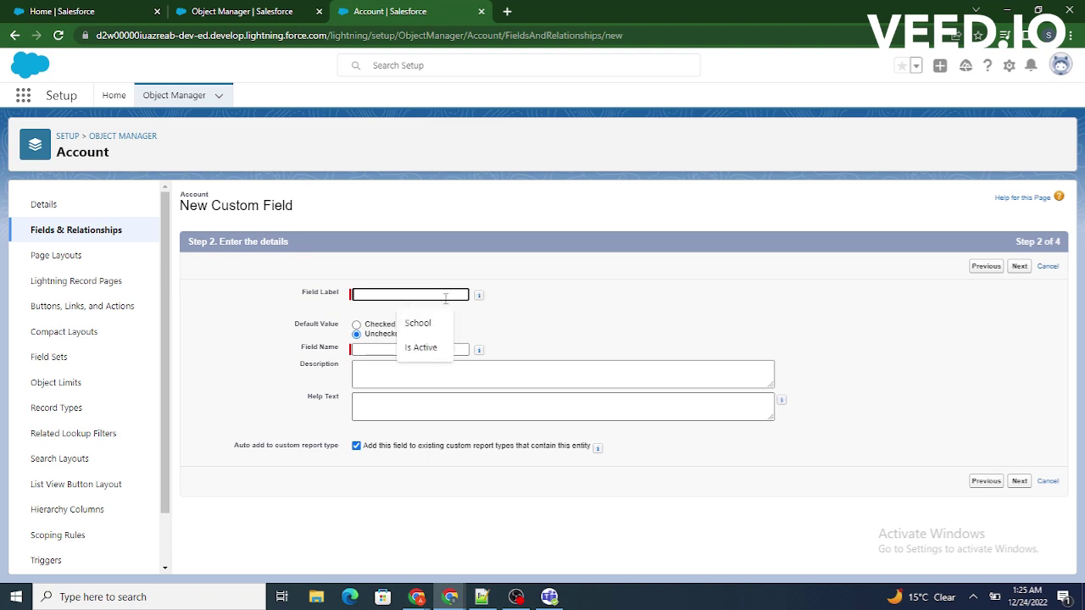
click(428, 357)
click(549, 322)
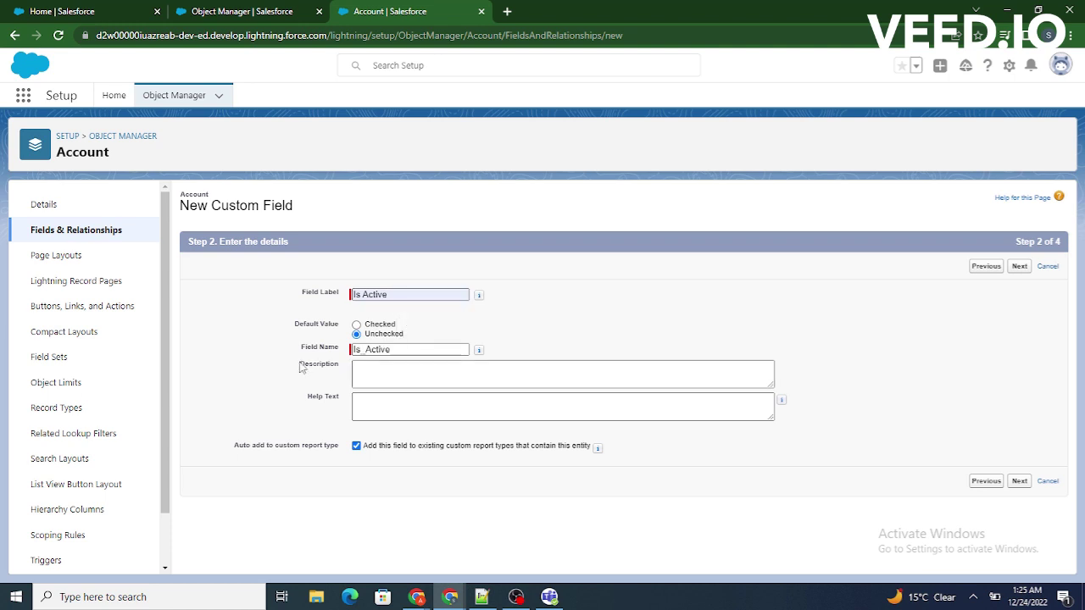
drag(297, 350, 339, 355)
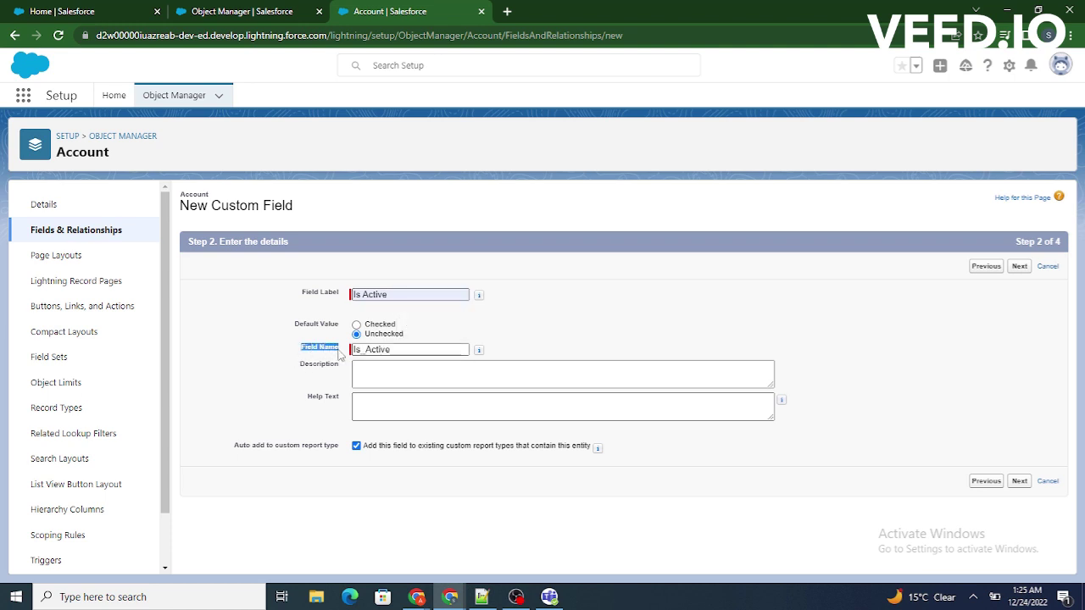
drag(293, 325, 337, 323)
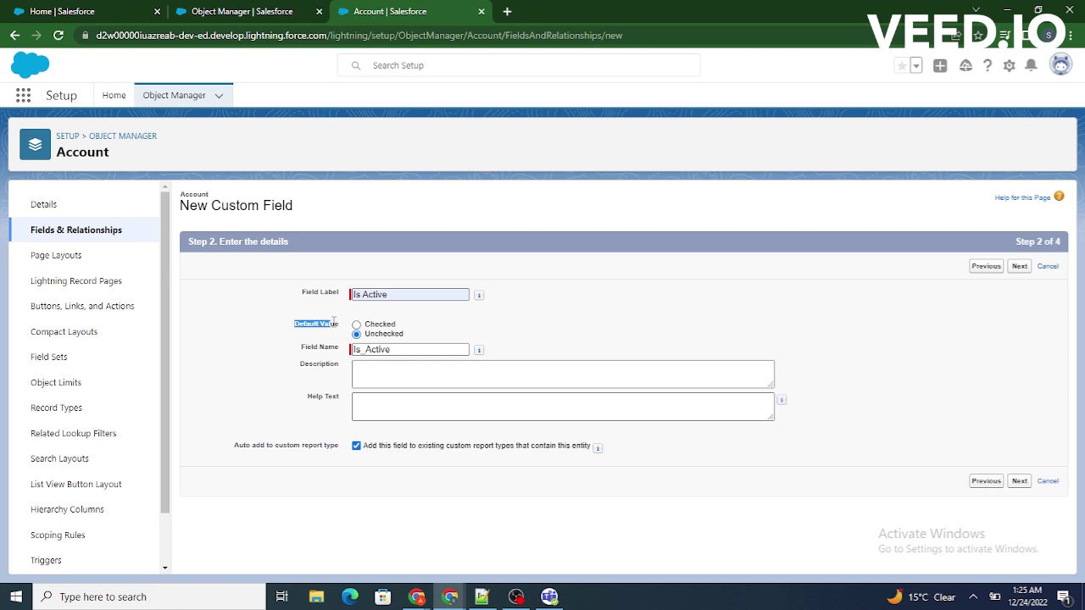
drag(404, 334, 366, 338)
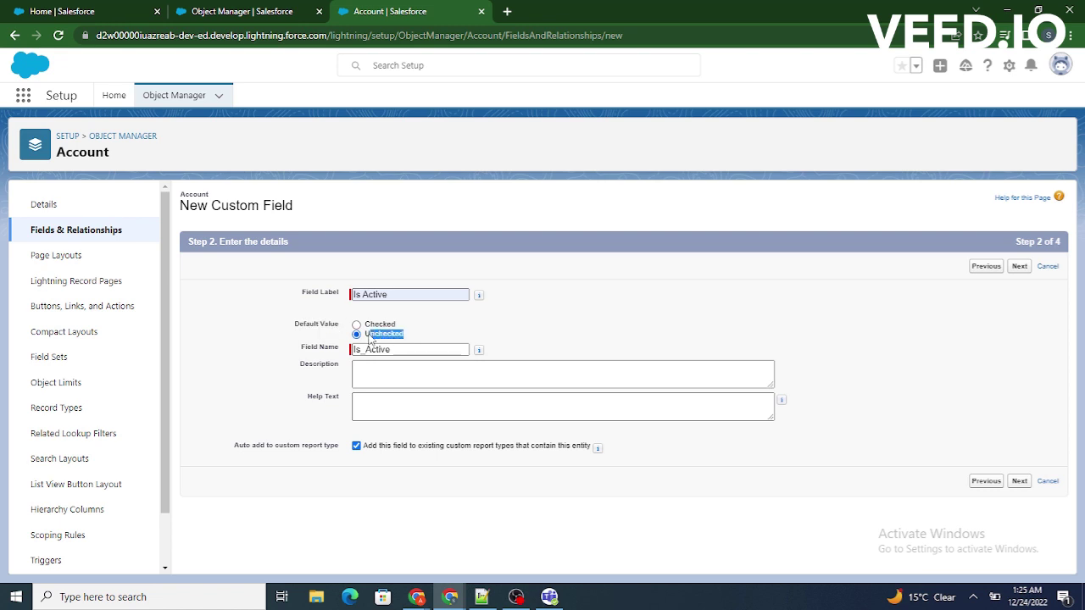
click(465, 328)
drag(412, 342, 376, 338)
click(702, 327)
- Make Is Active visible and read-only for all profiles, keep all Account layouts, and save
click(1024, 482)
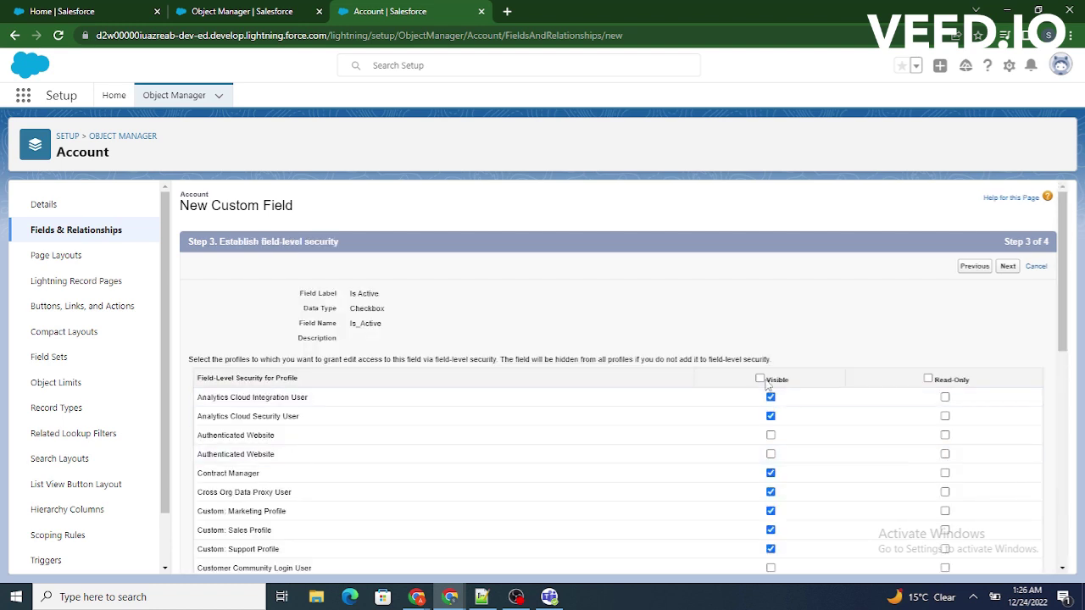
click(761, 379)
click(929, 378)
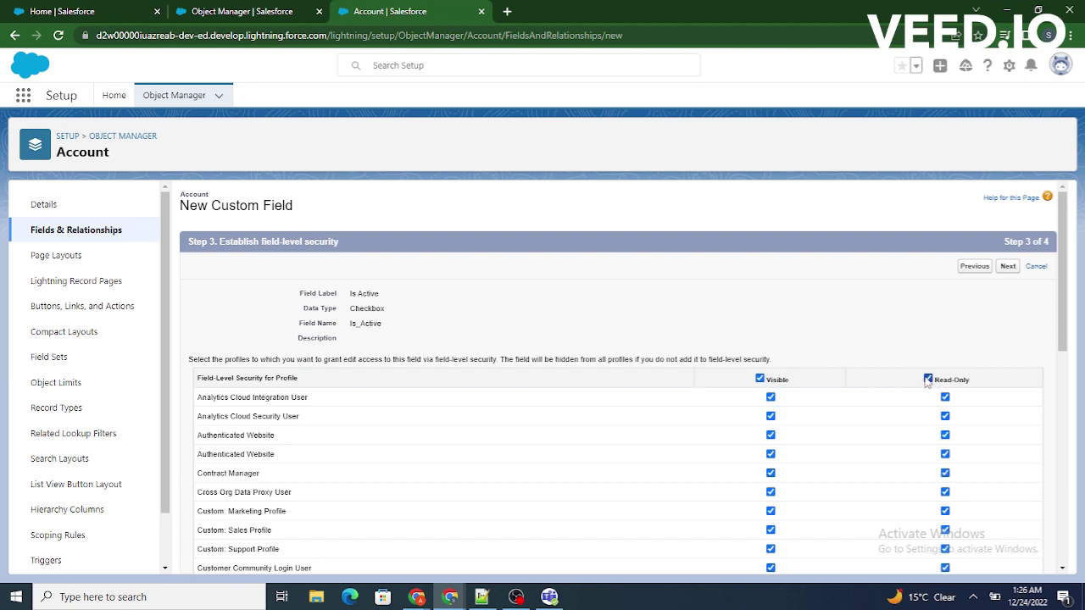
click(1008, 267)
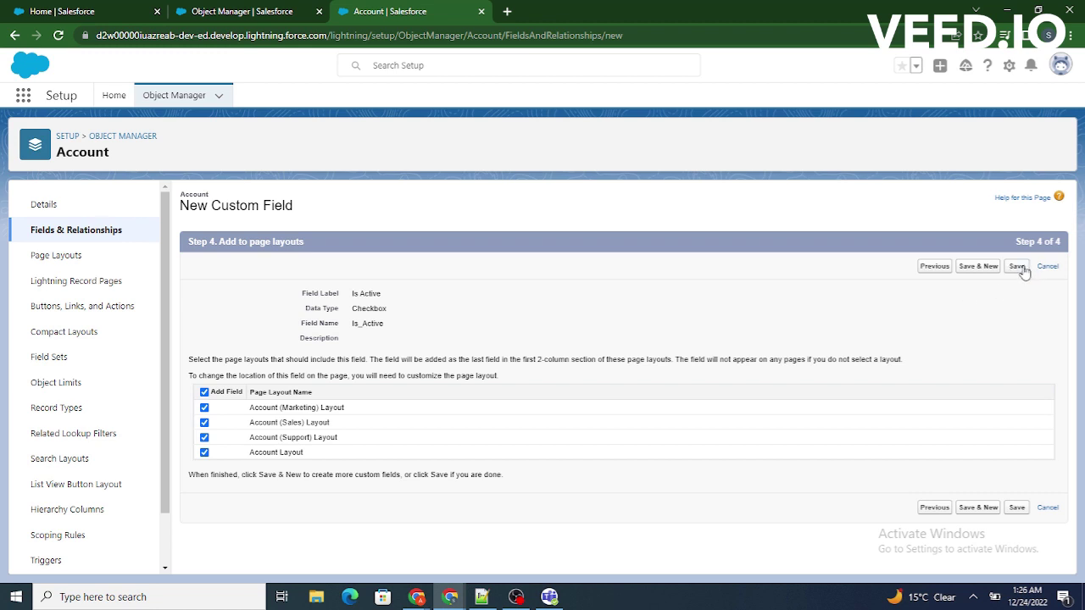
click(1017, 267)
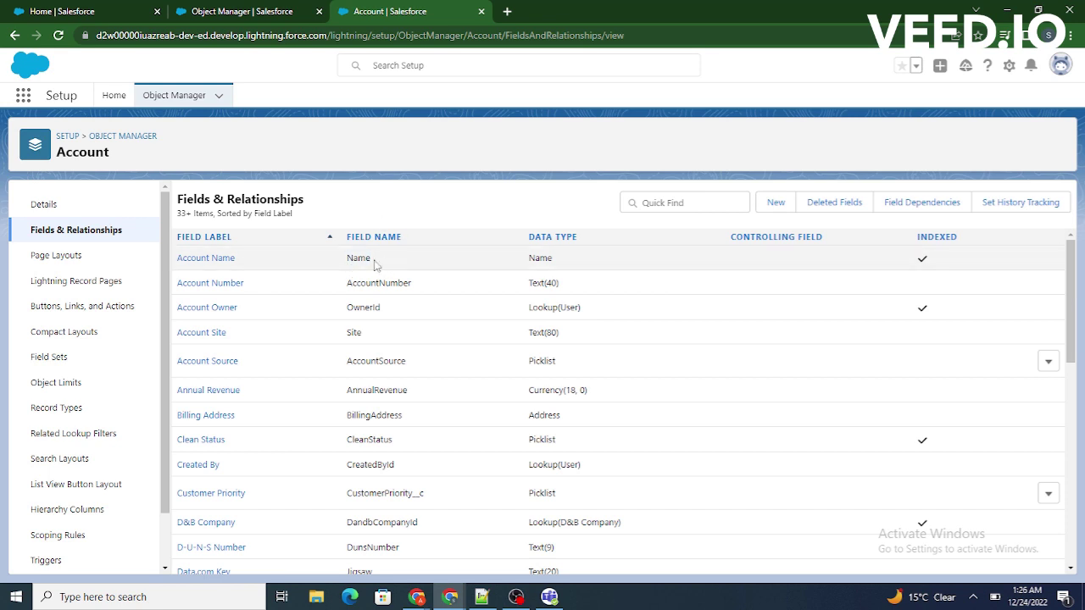
- Scroll the Account fields list to find the new Is_Active__c checkbox field
drag(375, 264, 346, 263)
click(416, 185)
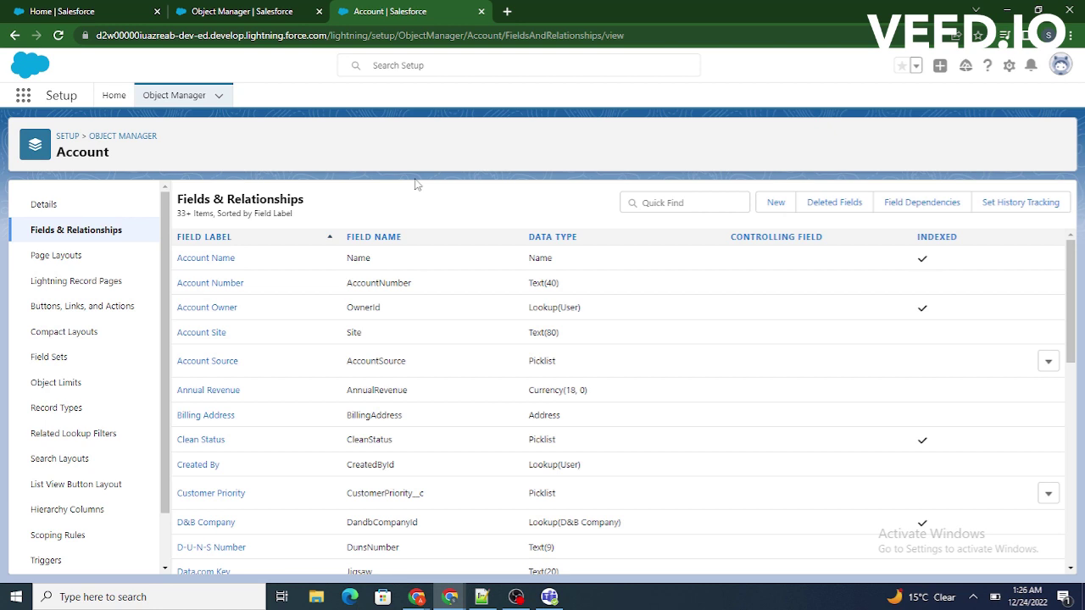
scroll(407, 471, down, 1)
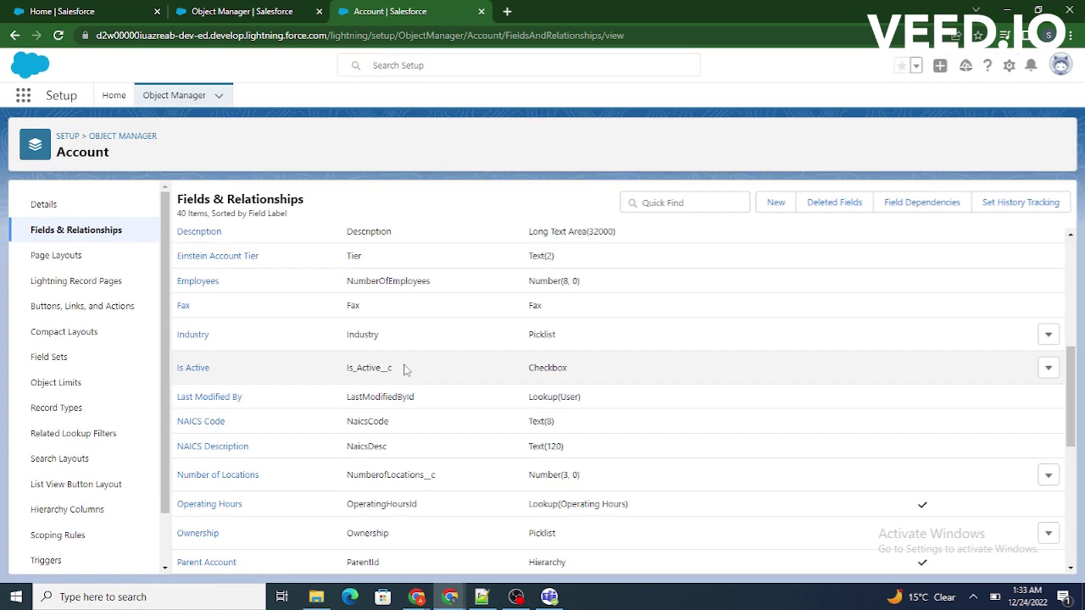
drag(404, 367, 345, 378)
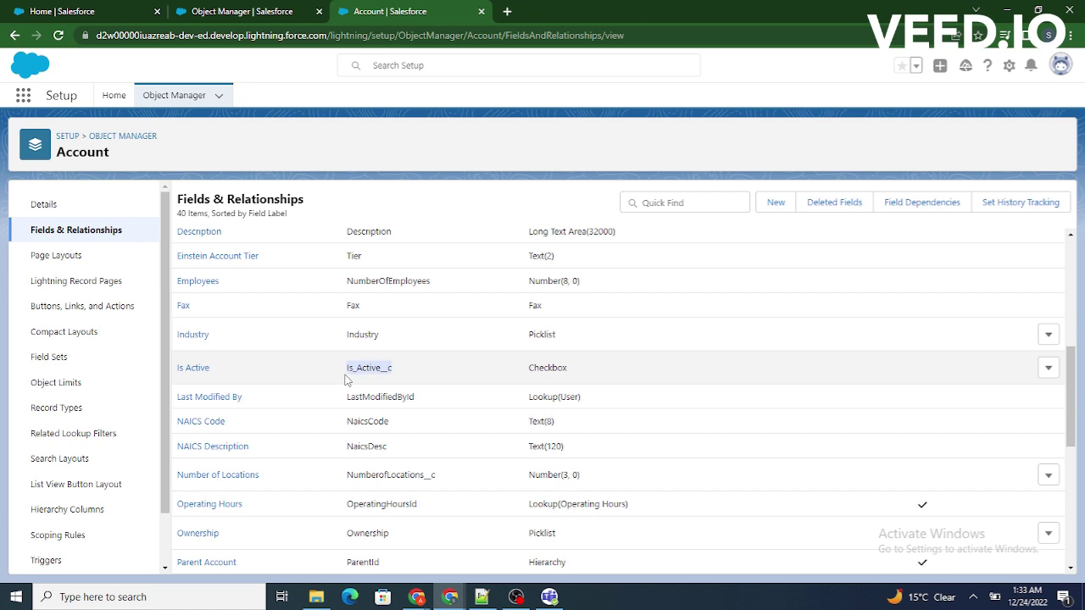